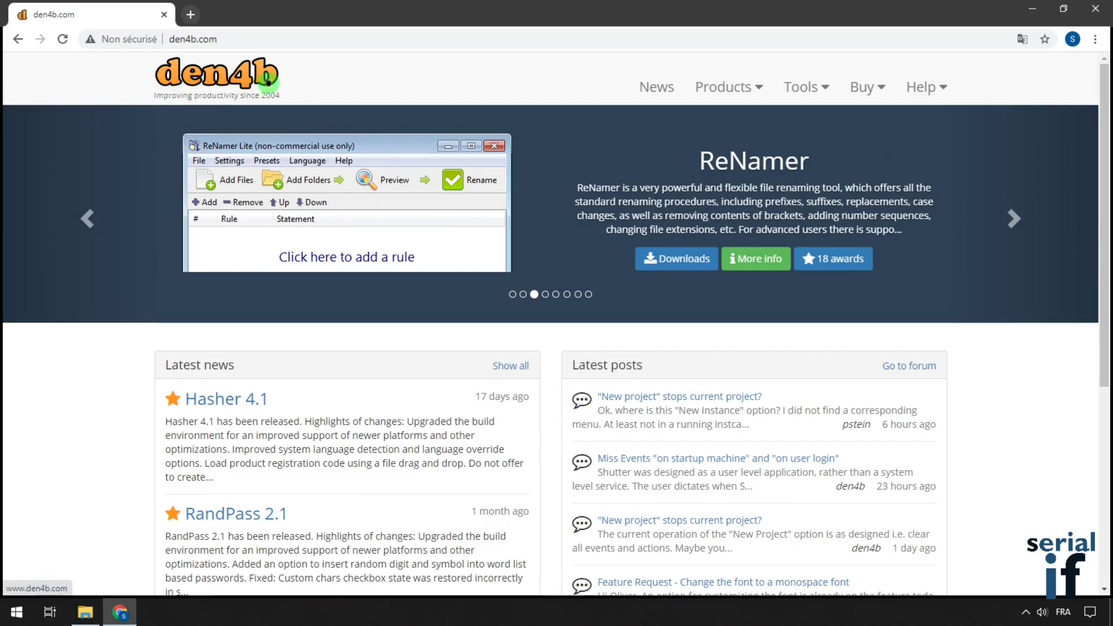
# Open the ReNamer product page on den4b.com and download the portable version.
pyautogui.click(762, 90)
pyautogui.click(703, 151)
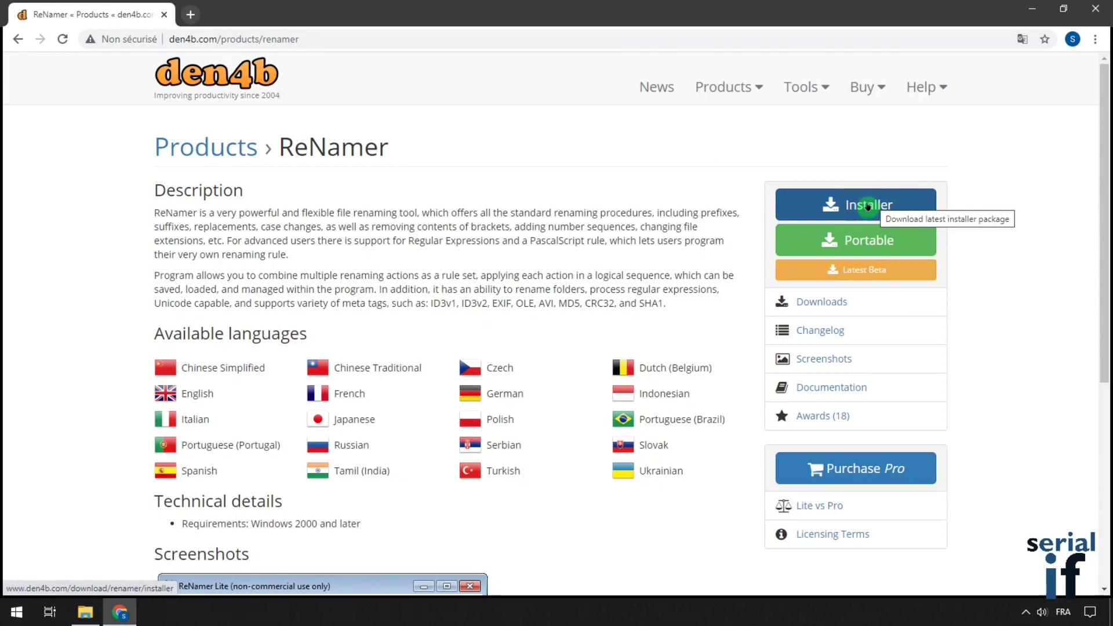
pyautogui.click(853, 244)
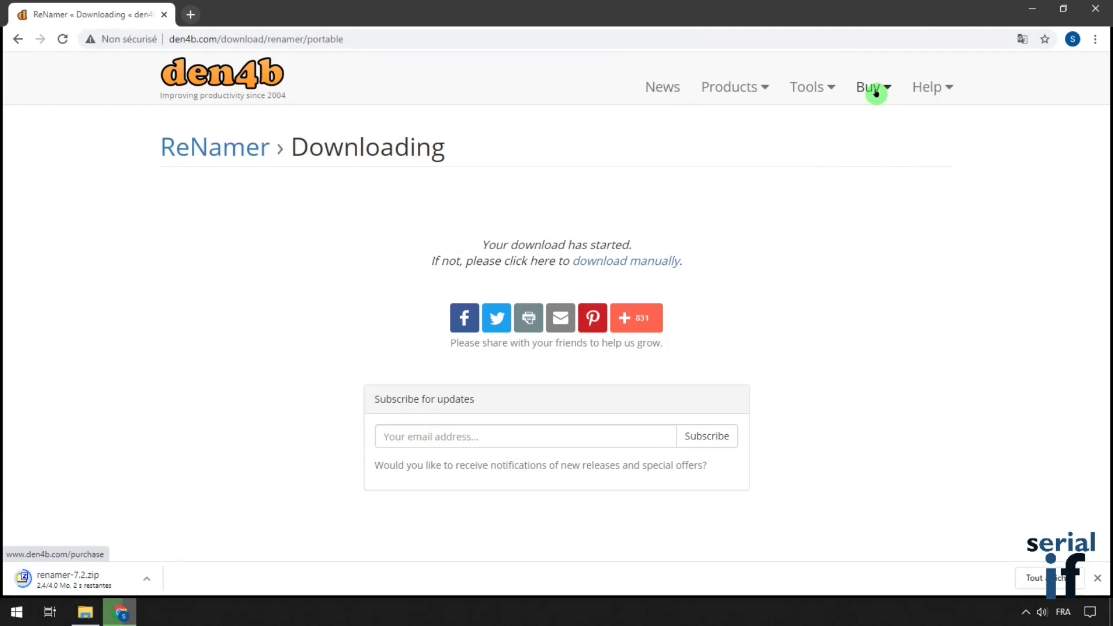
# Check the price of a ReNamer licence for one computer on the site's purchase page.
pyautogui.moveTo(876, 93)
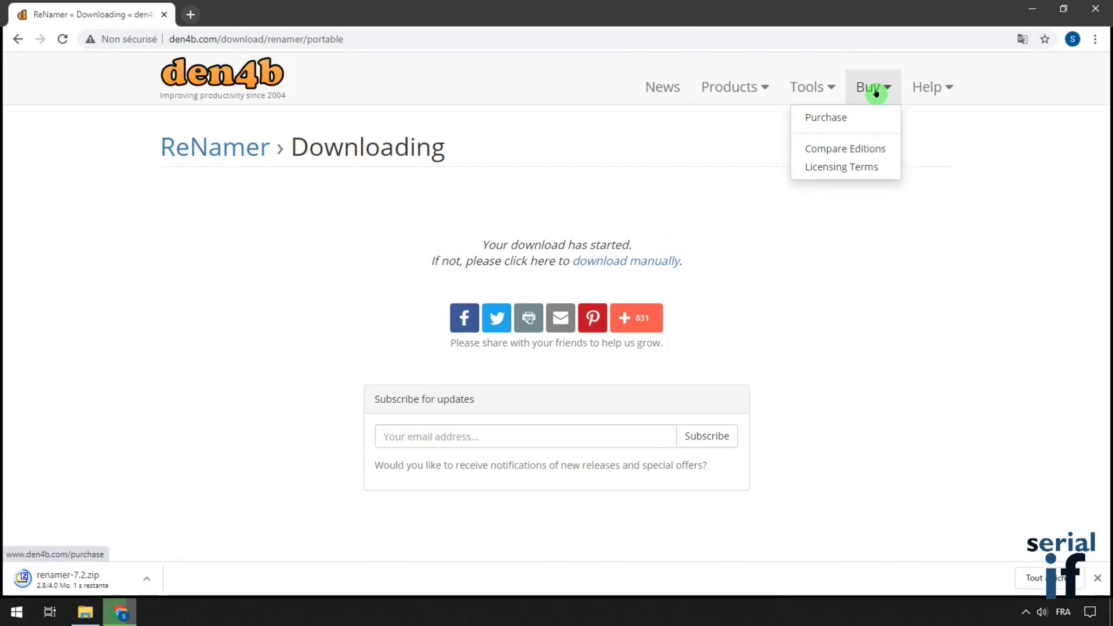
pyautogui.click(835, 119)
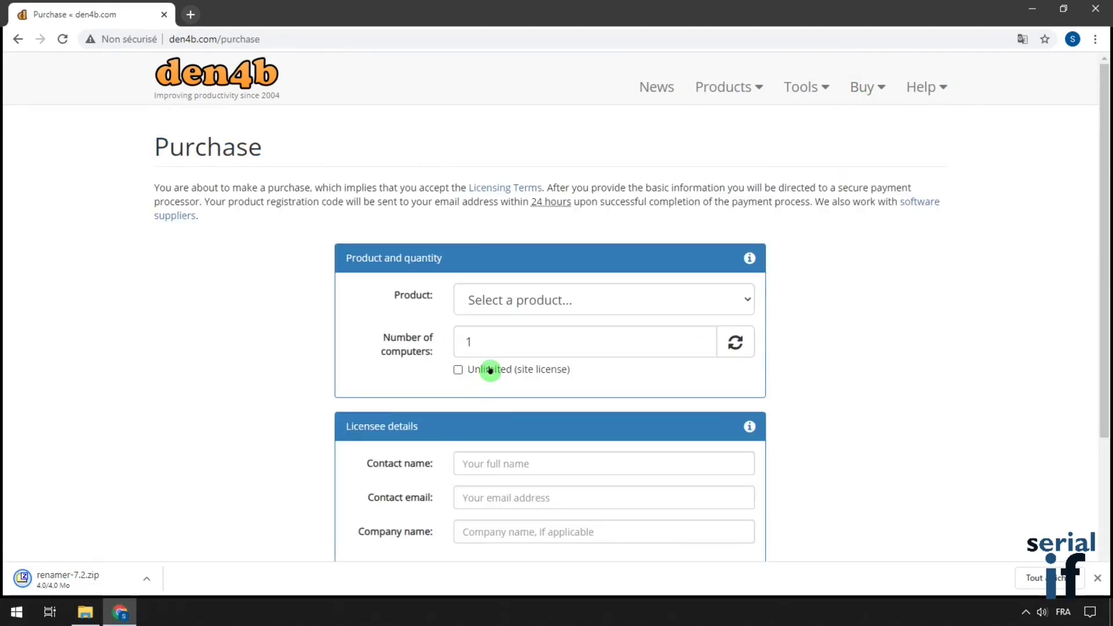
pyautogui.scroll(-3, 487, 365)
pyautogui.scroll(2, 498, 296)
pyautogui.click(525, 281)
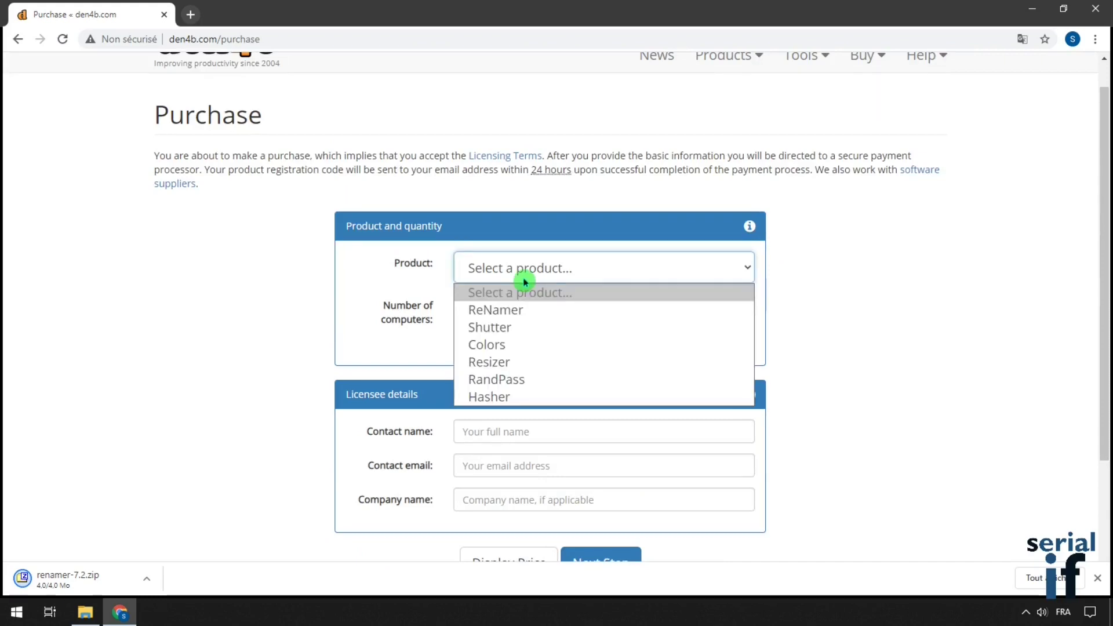
pyautogui.click(504, 315)
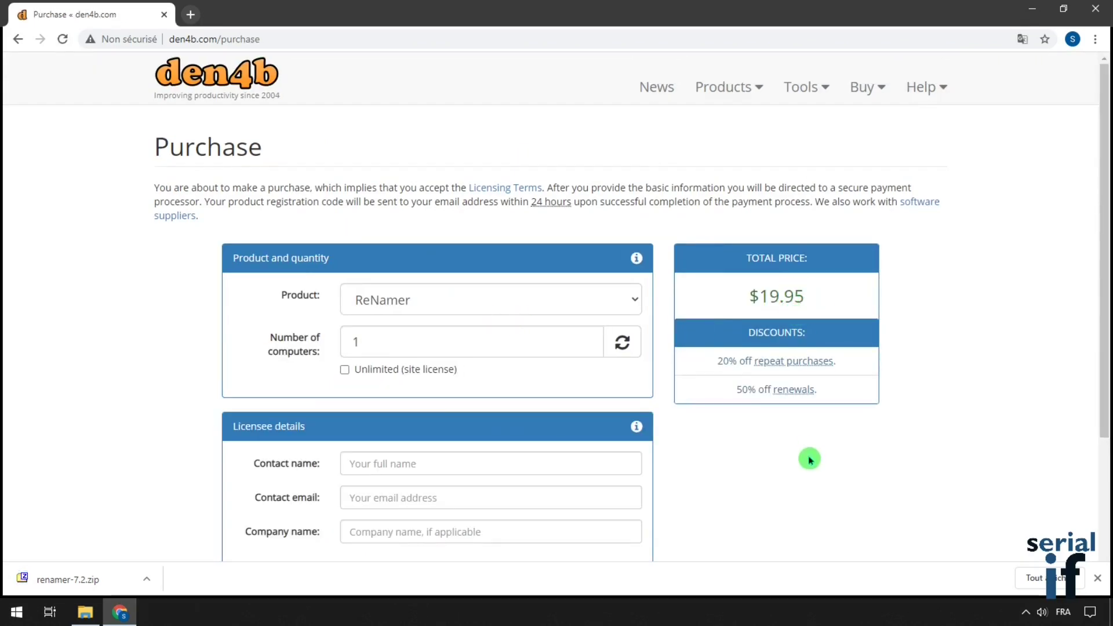
pyautogui.scroll(-2, 807, 452)
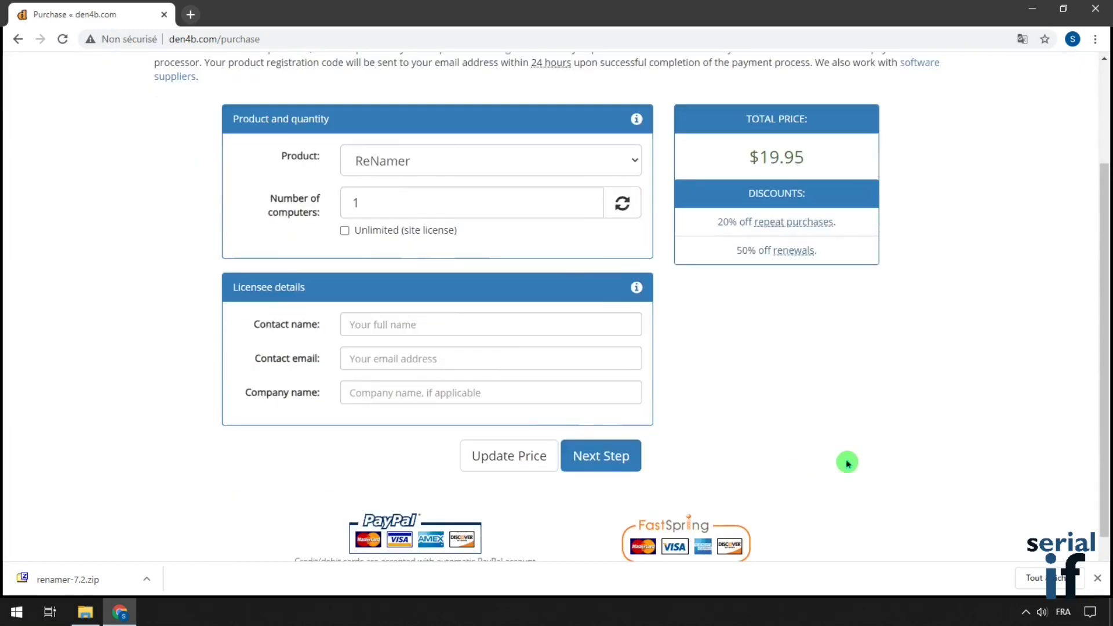
pyautogui.scroll(2, 840, 460)
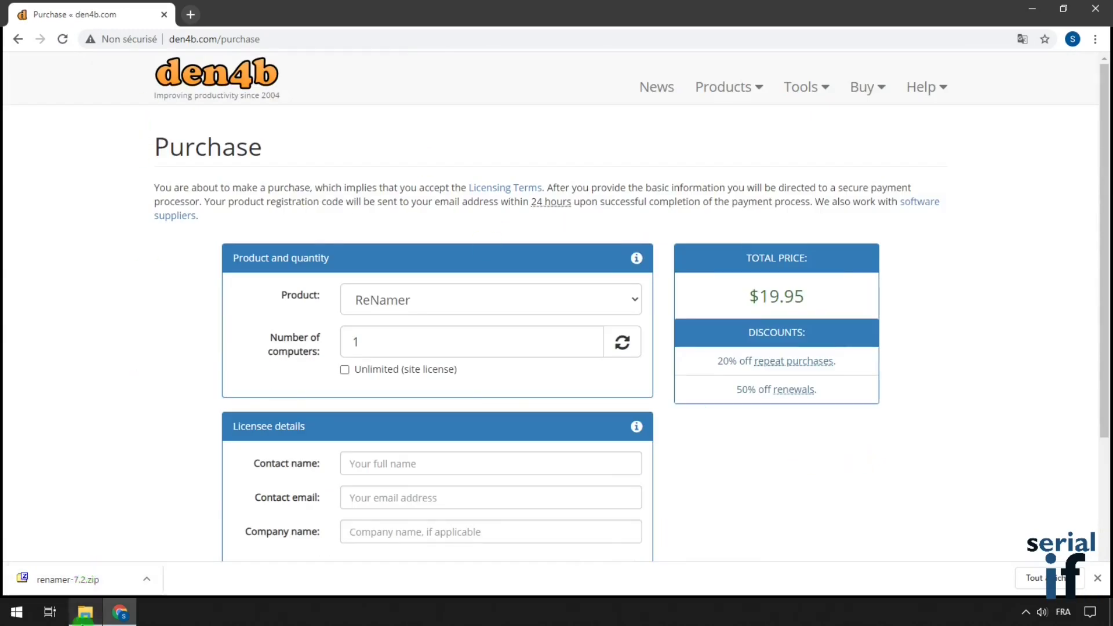
# Switch to File Explorer and extract renamer-7.2.zip in the Downloads folder with 7-Zip.
pyautogui.click(111, 616)
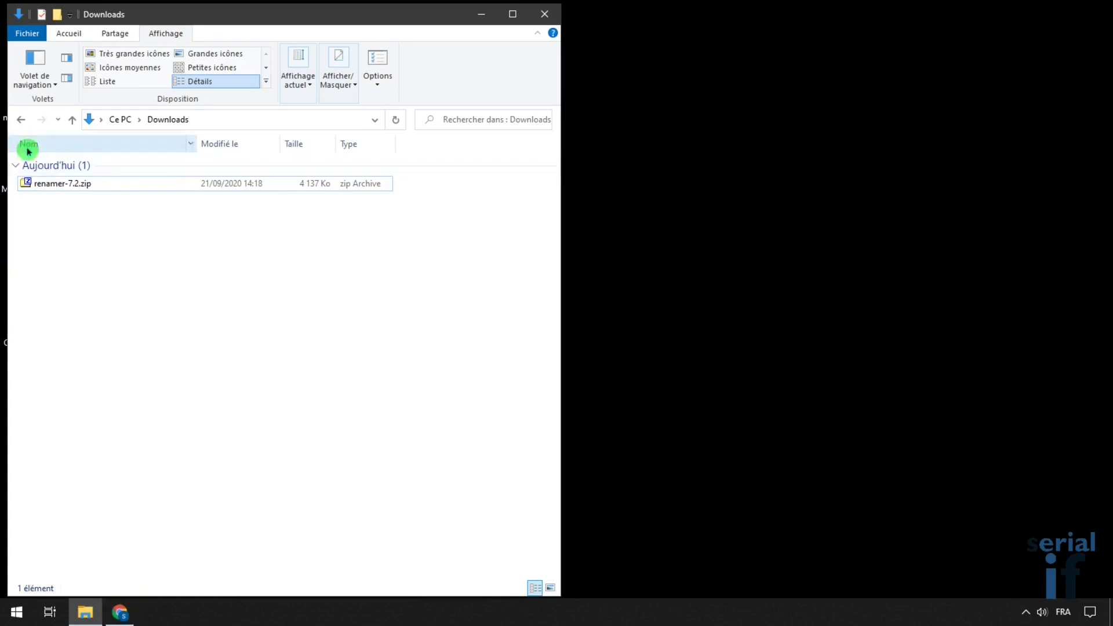
pyautogui.click(109, 191)
pyautogui.rightClick(111, 193)
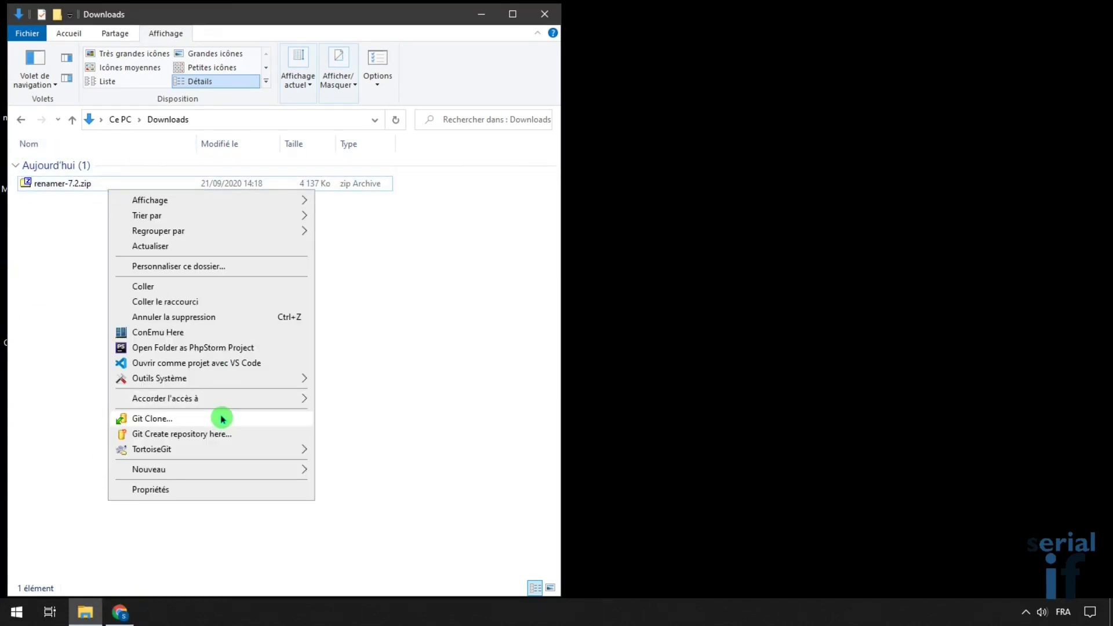
pyautogui.click(69, 184)
pyautogui.rightClick(70, 185)
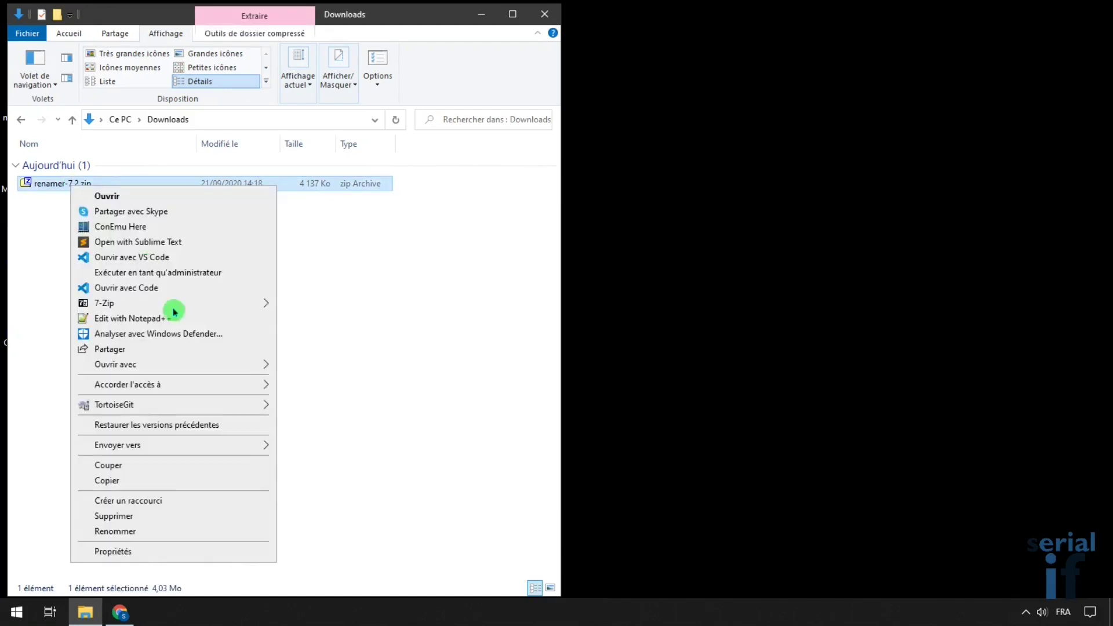
pyautogui.moveTo(191, 305)
pyautogui.click(323, 303)
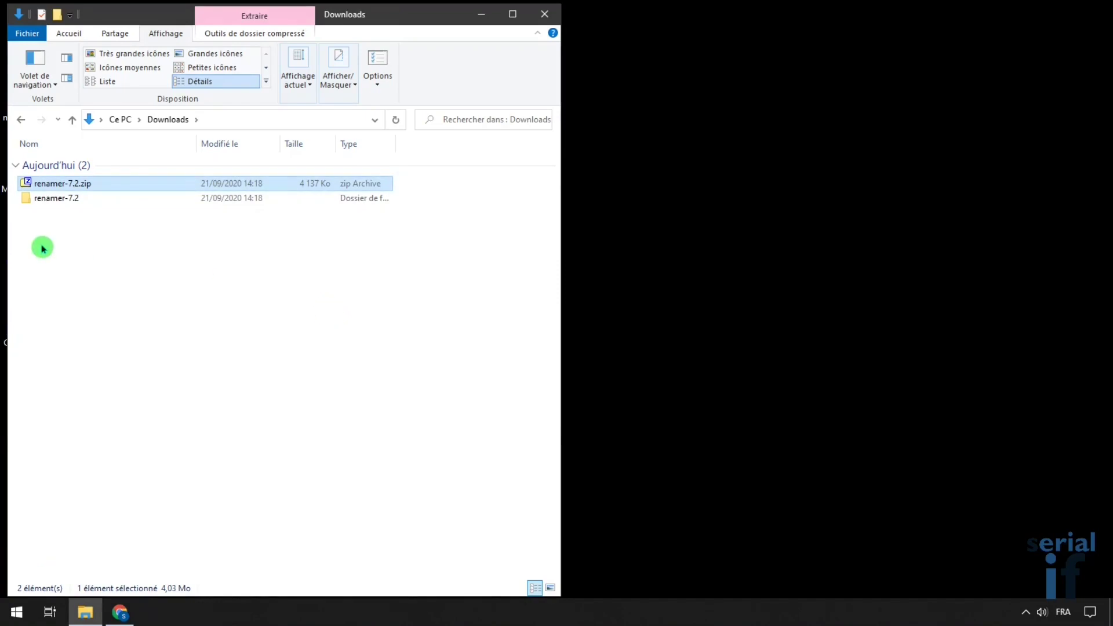
# Open the extracted renamer-7.2 folder and launch ReNamer.exe.
pyautogui.click(45, 238)
pyautogui.doubleClick(47, 200)
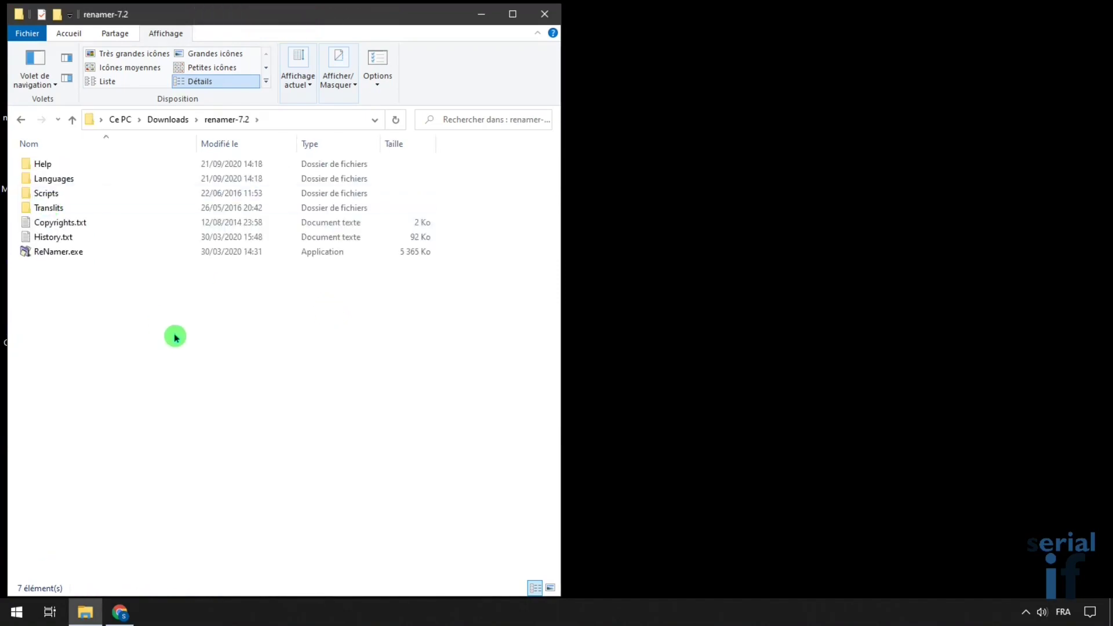
pyautogui.click(75, 258)
pyautogui.doubleClick(73, 253)
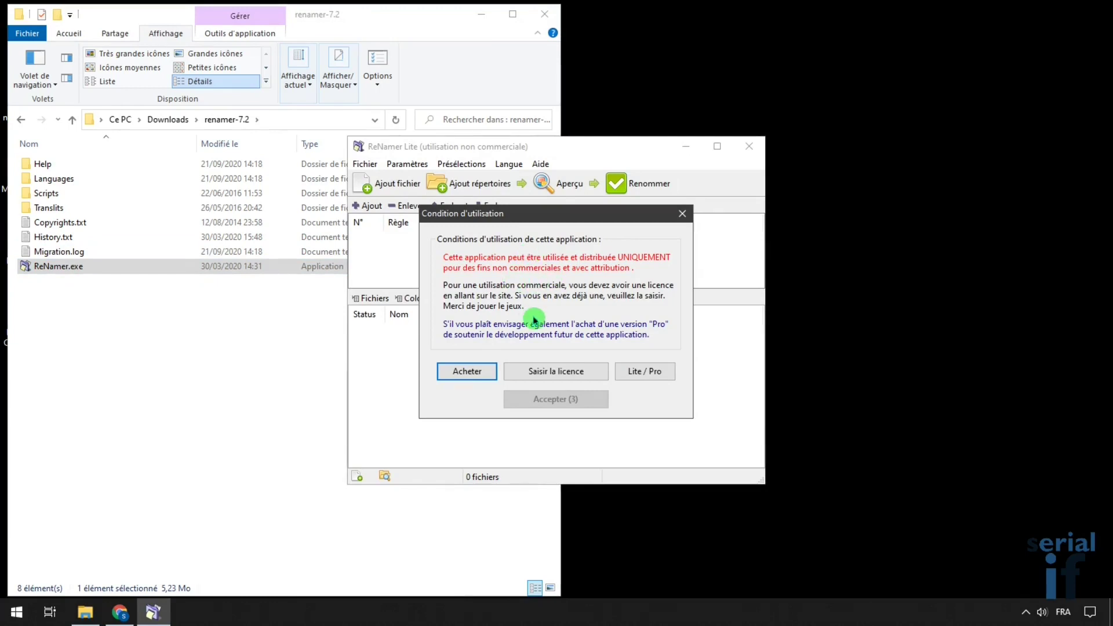
# Accept ReNamer's terms of use, decline the quick manual, and place its window beside File Explorer.
pyautogui.click(578, 405)
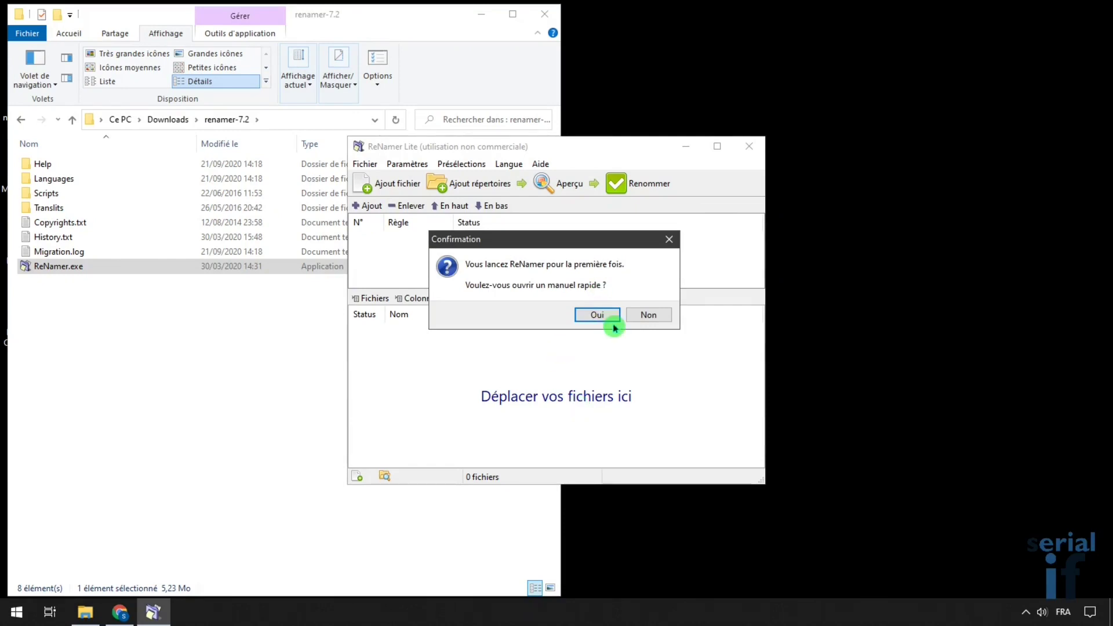
pyautogui.click(644, 315)
pyautogui.moveTo(581, 145); pyautogui.dragTo(857, 100)
# Return to the Downloads folder and create a new text document with the default name.
pyautogui.click(114, 353)
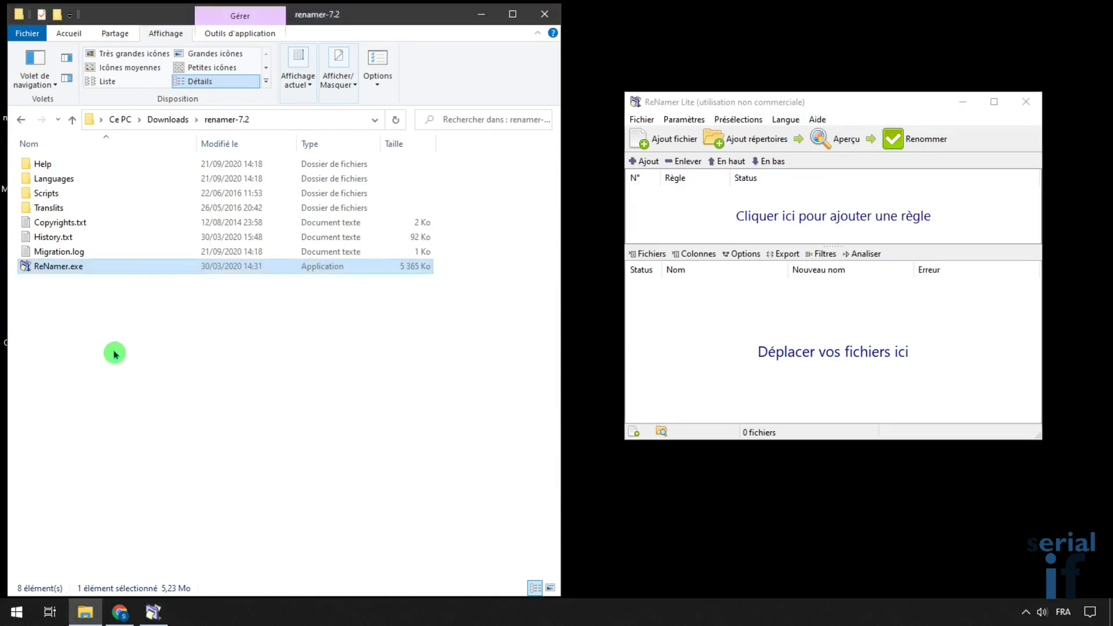
pyautogui.click(169, 120)
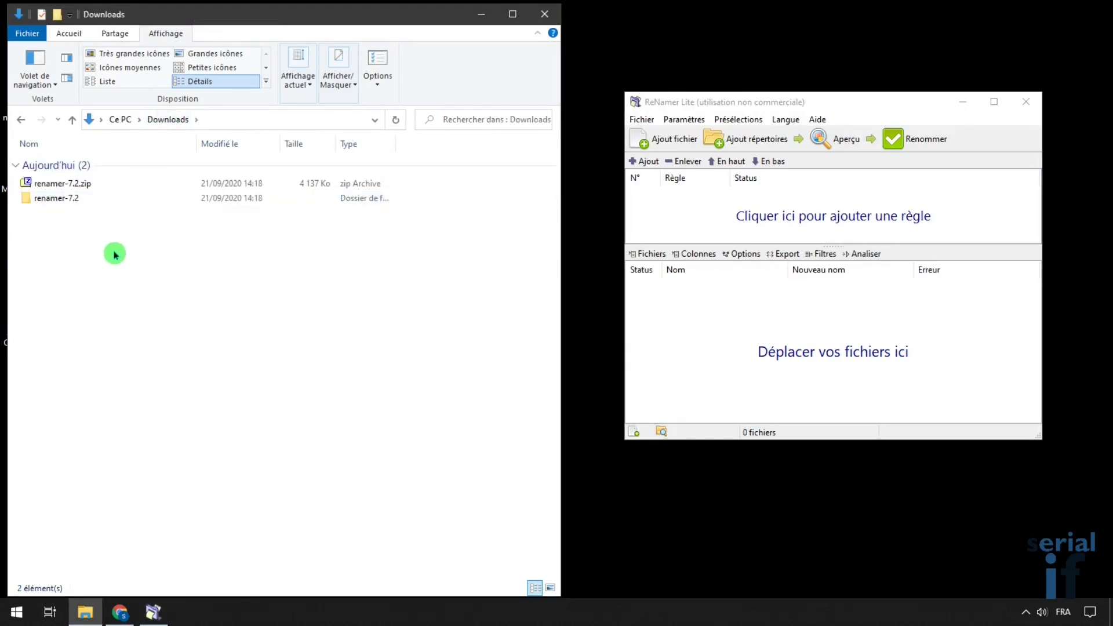
pyautogui.rightClick(114, 251)
pyautogui.moveTo(260, 532)
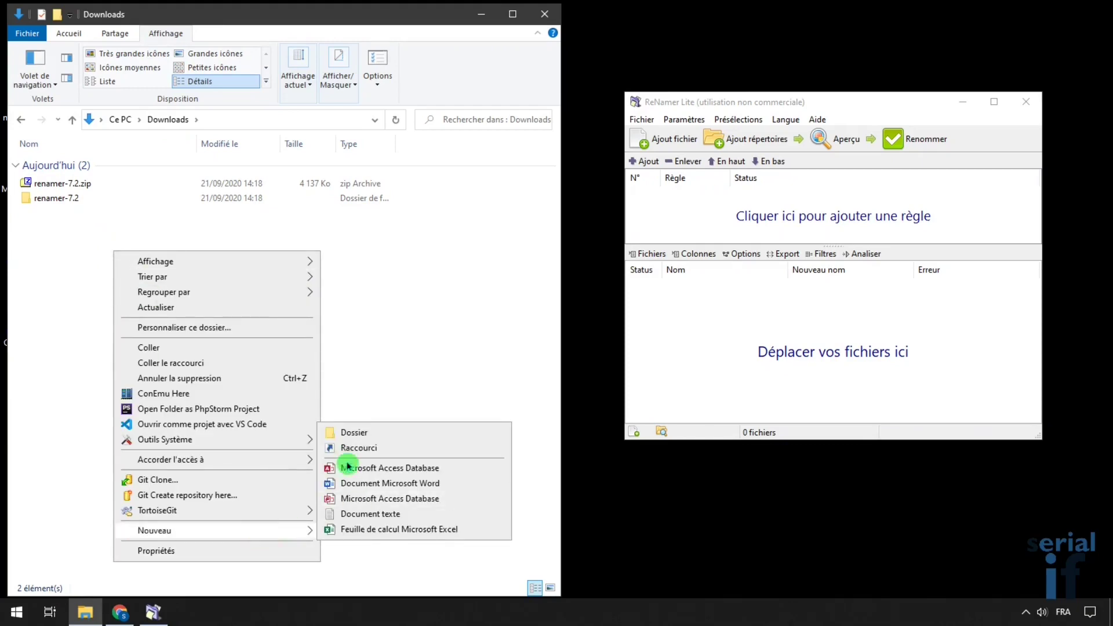
pyautogui.click(365, 515)
pyautogui.press('Return')
# Make seven copies of the new text document in the Downloads folder.
pyautogui.click(77, 186)
pyautogui.hotkey('ctrl', 'v')
pyautogui.hotkey('ctrl', 'v')
pyautogui.hotkey('ctrl', 'v')
pyautogui.hotkey('ctrl', 'v')
pyautogui.hotkey('ctrl', 'v')
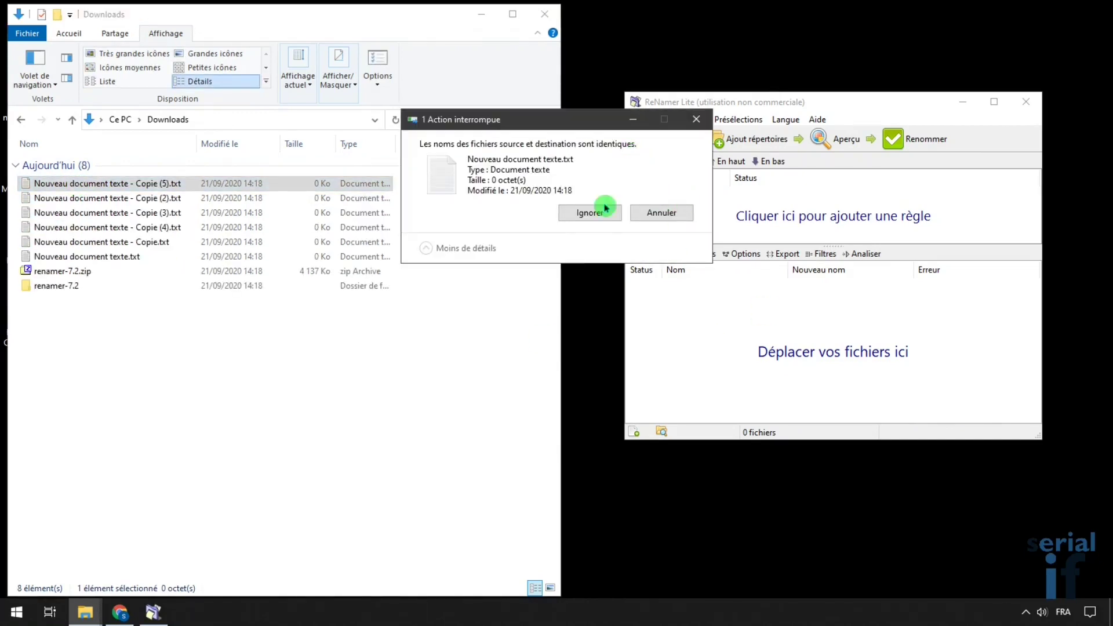
pyautogui.click(589, 212)
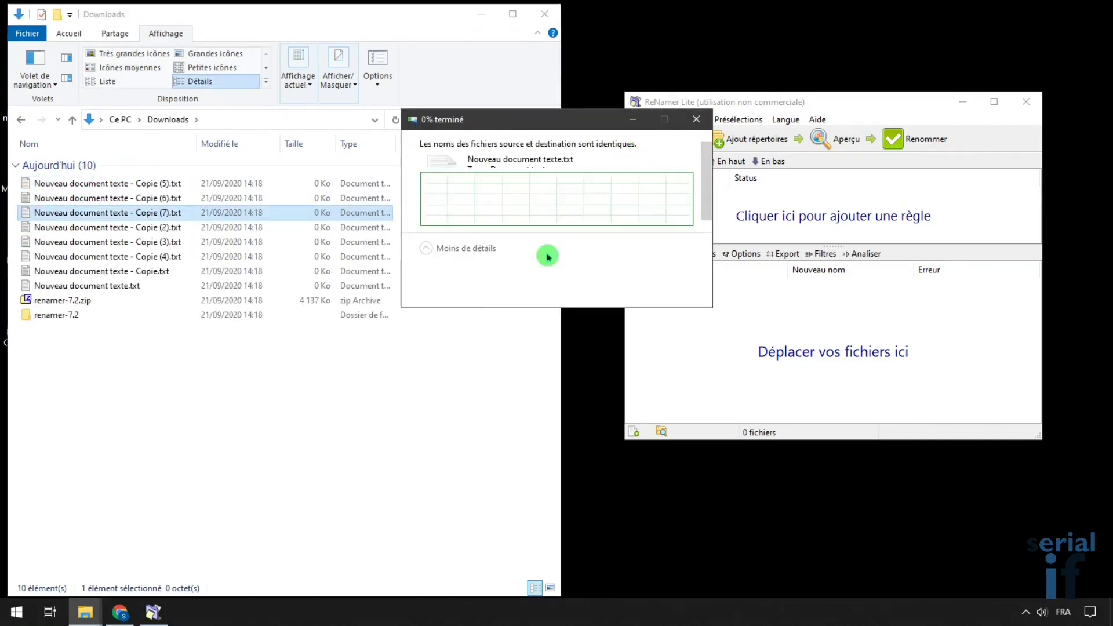
pyautogui.click(241, 392)
# Select all eight text documents in Downloads and add them to ReNamer's file list.
pyautogui.click(129, 284)
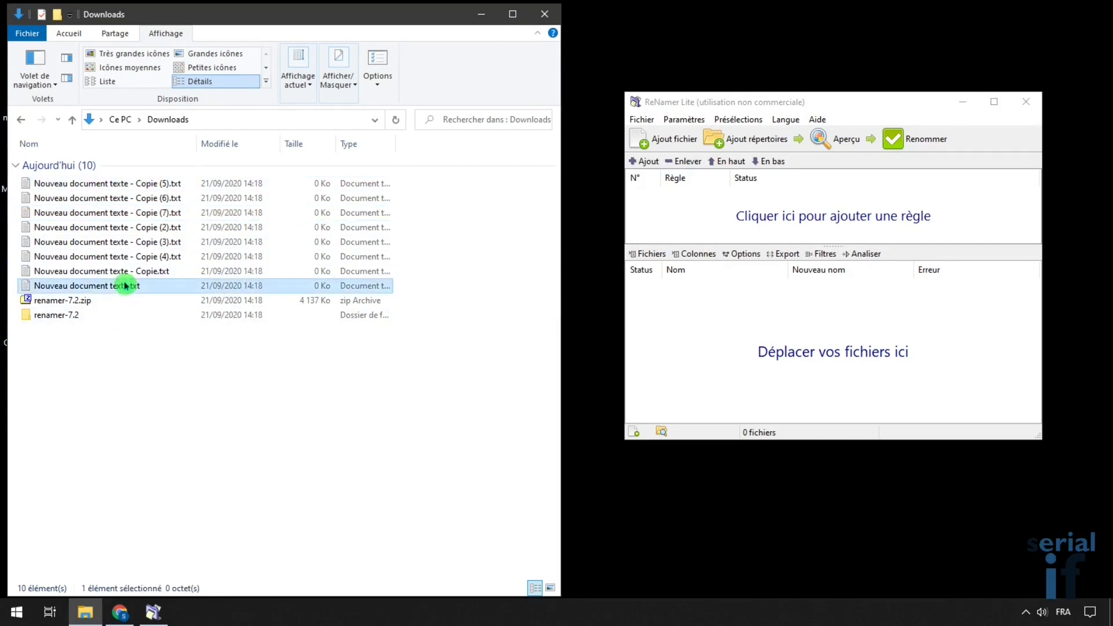
pyautogui.keyDown('shift'); pyautogui.click(125, 186); pyautogui.keyUp('shift')
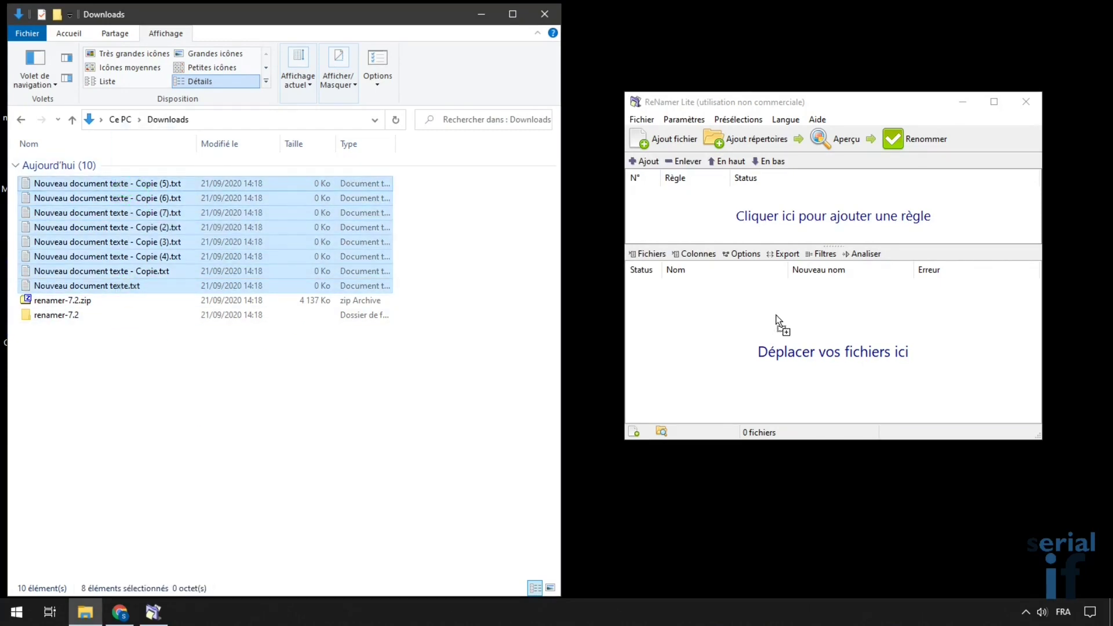
pyautogui.moveTo(829, 328); pyautogui.dragTo(799, 370)
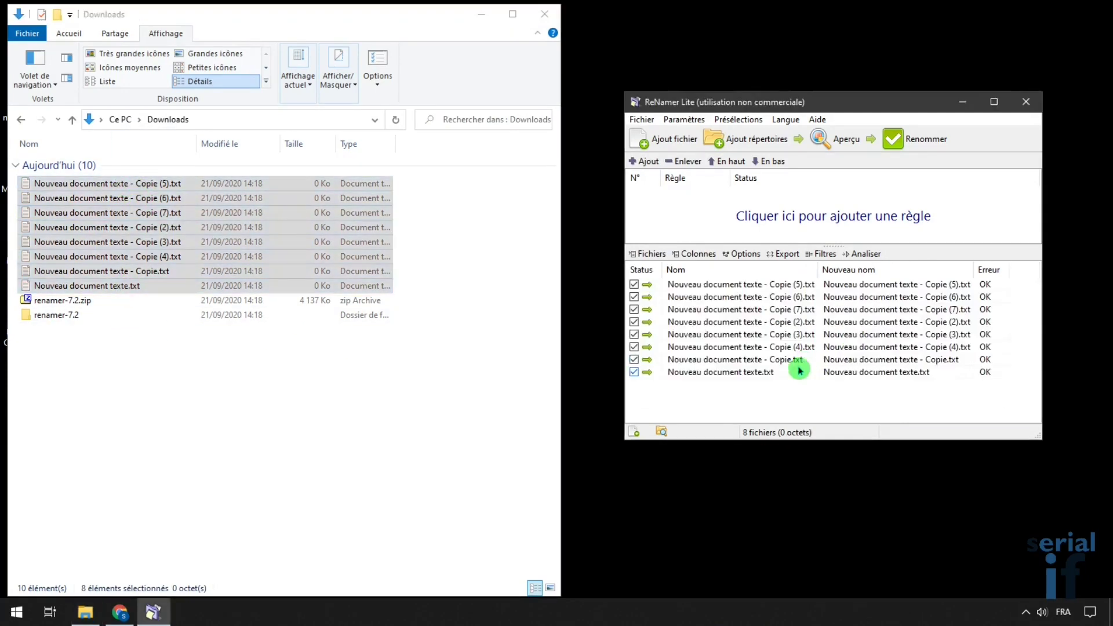
# Reorder ReNamer's file list with "Nouveau document texte.txt" first and "Nouveau document texte - Copie.txt" second.
pyautogui.click(748, 375)
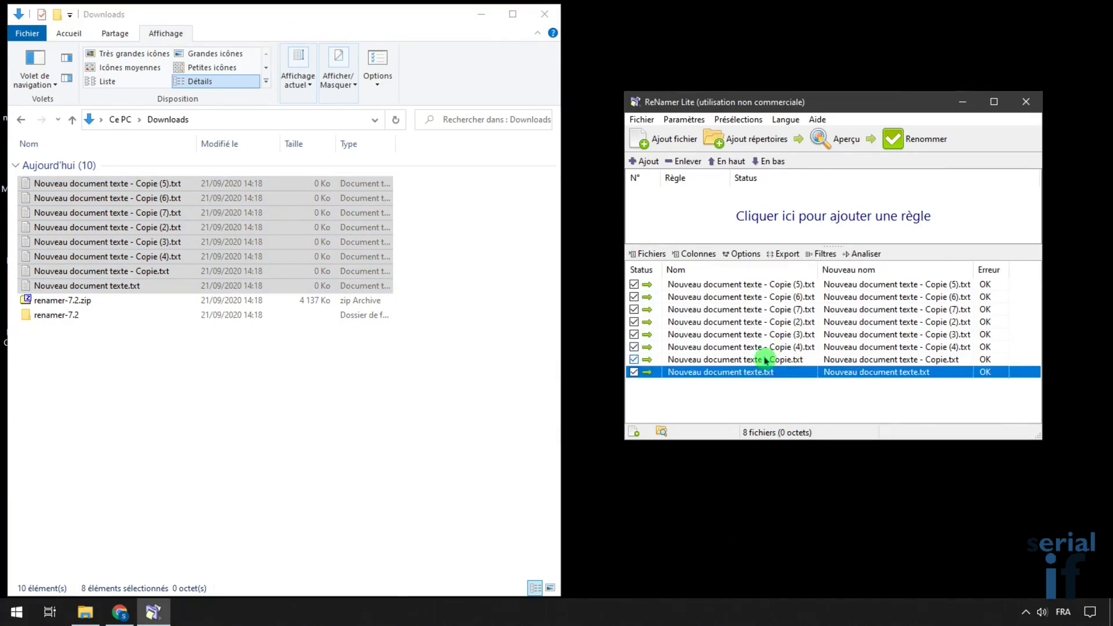
pyautogui.keyDown('ctrl'); pyautogui.click(757, 310); pyautogui.keyUp('ctrl')
pyautogui.moveTo(756, 310); pyautogui.dragTo(745, 283)
pyautogui.click(745, 297)
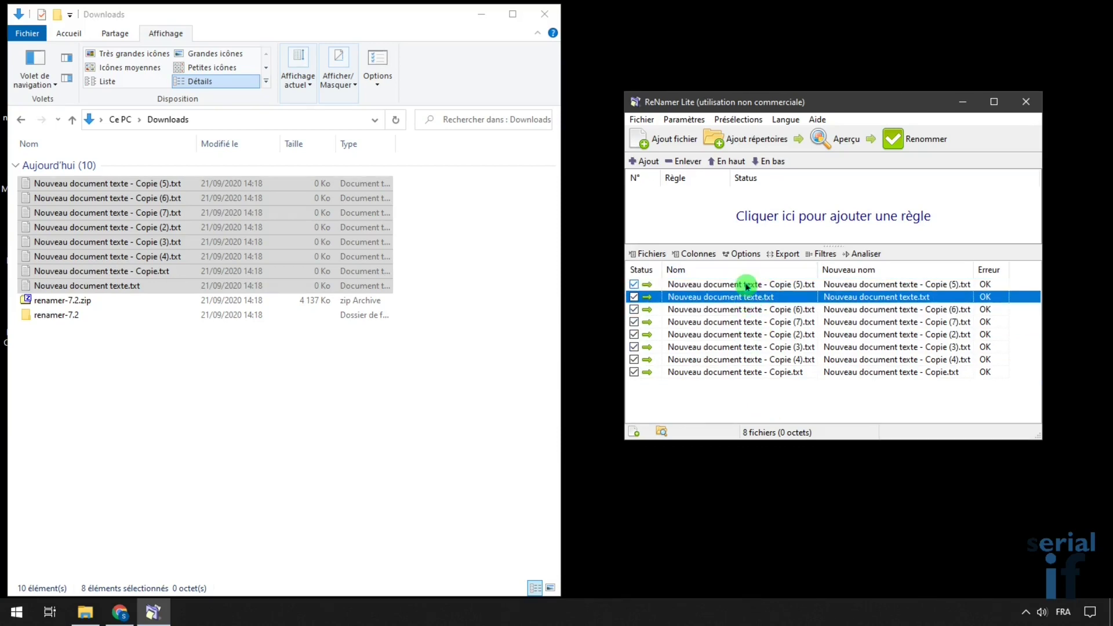
pyautogui.moveTo(745, 373); pyautogui.dragTo(742, 295)
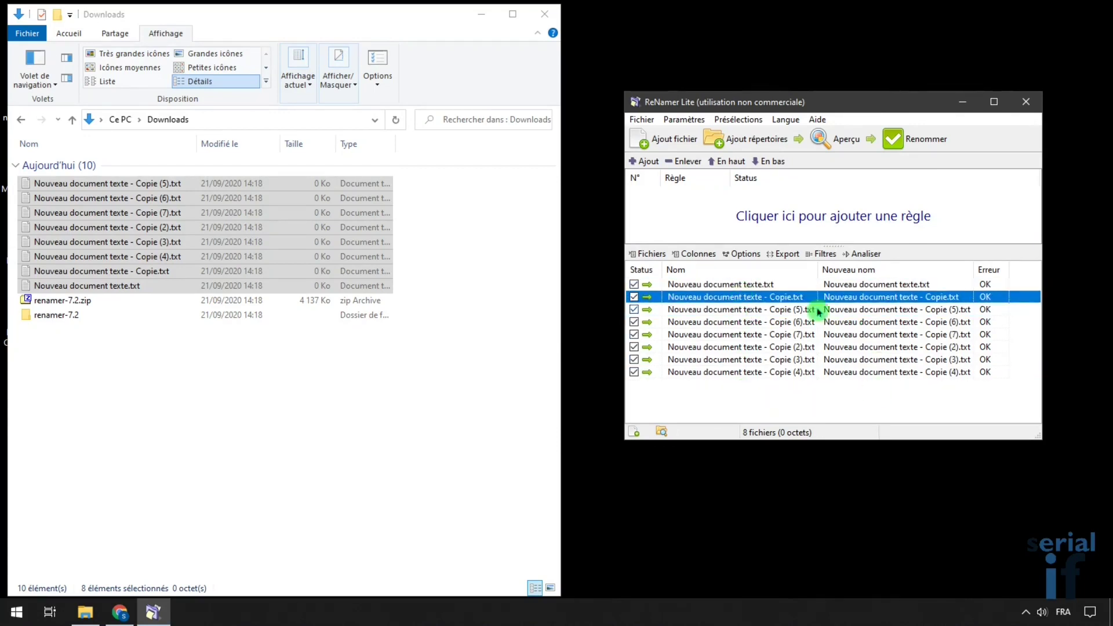
pyautogui.click(759, 363)
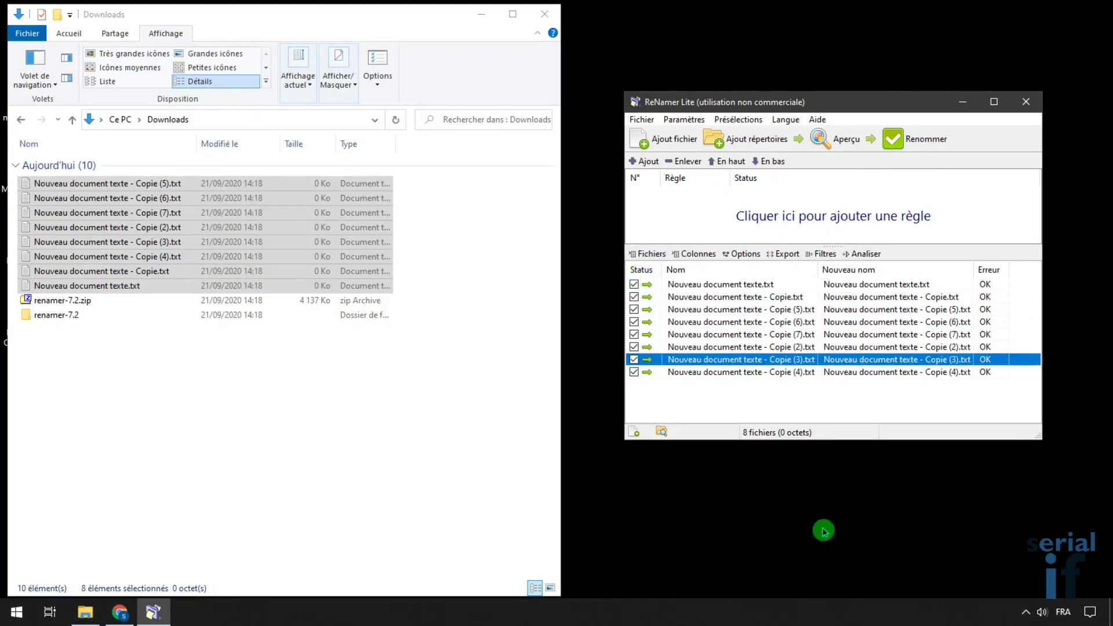
# Add an Effacer rule with "Effacer le nom actuel" enabled and the extension skipped, and dismiss the validation warning.
pyautogui.click(835, 222)
pyautogui.click(834, 222)
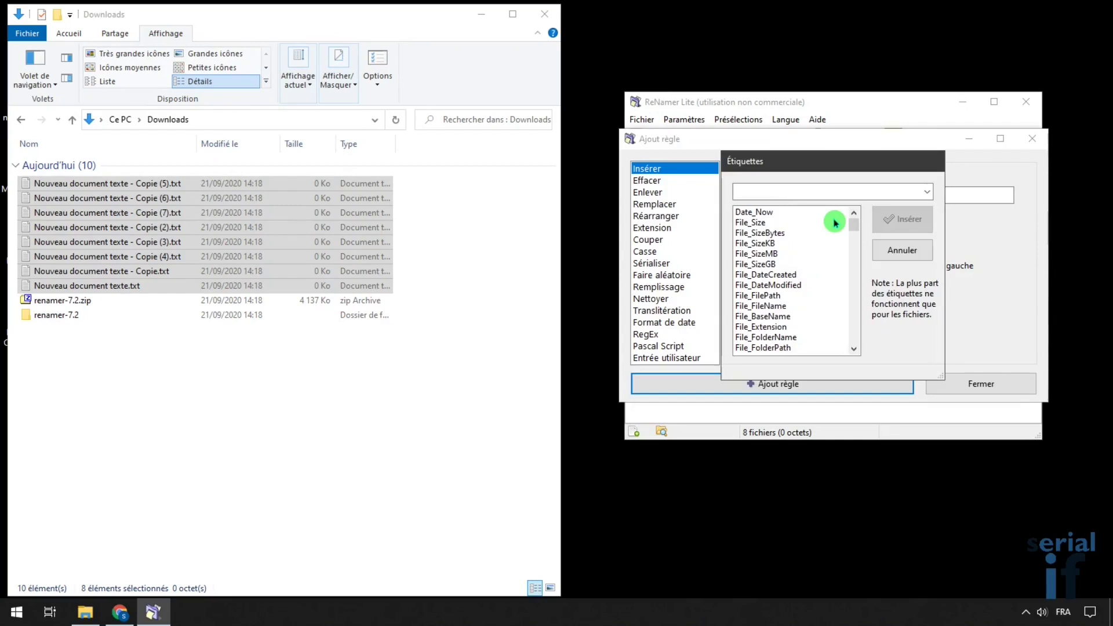
pyautogui.click(916, 258)
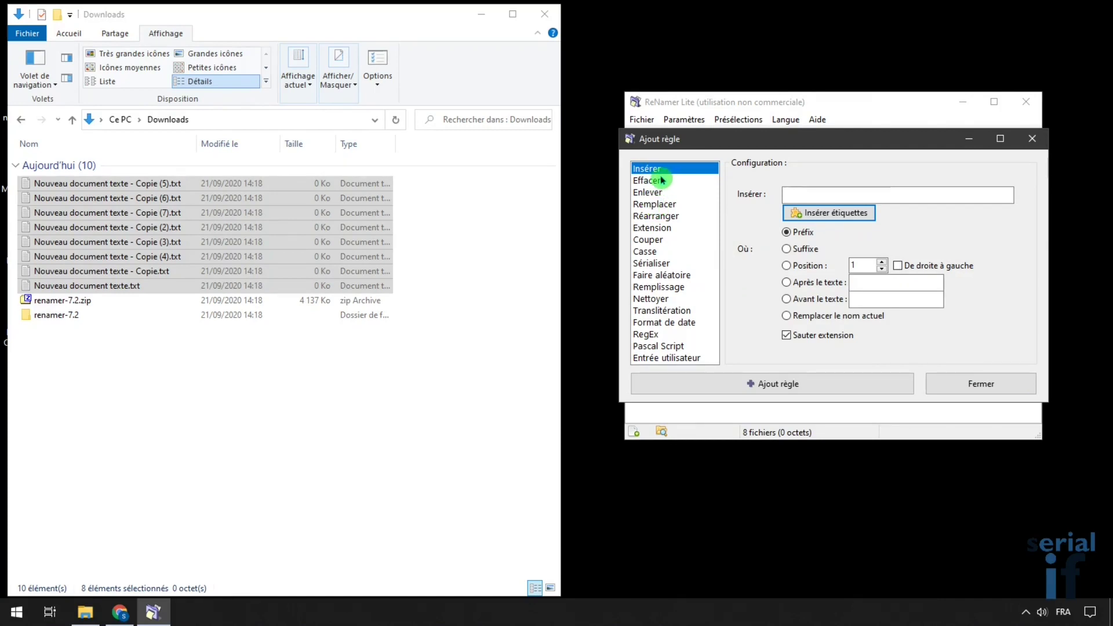
pyautogui.click(666, 335)
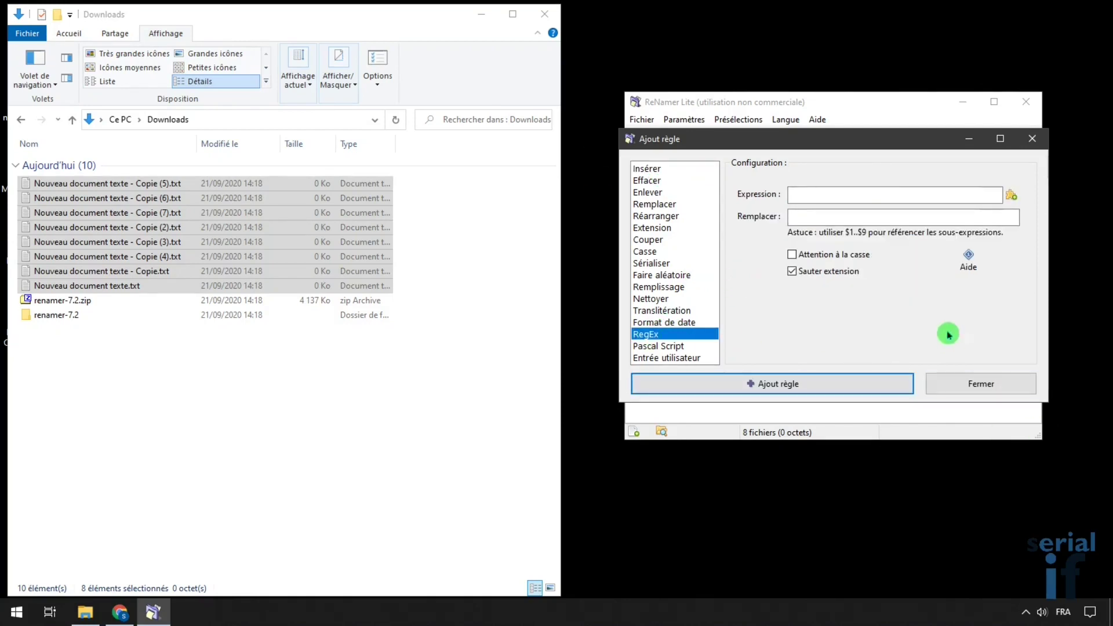
pyautogui.click(652, 181)
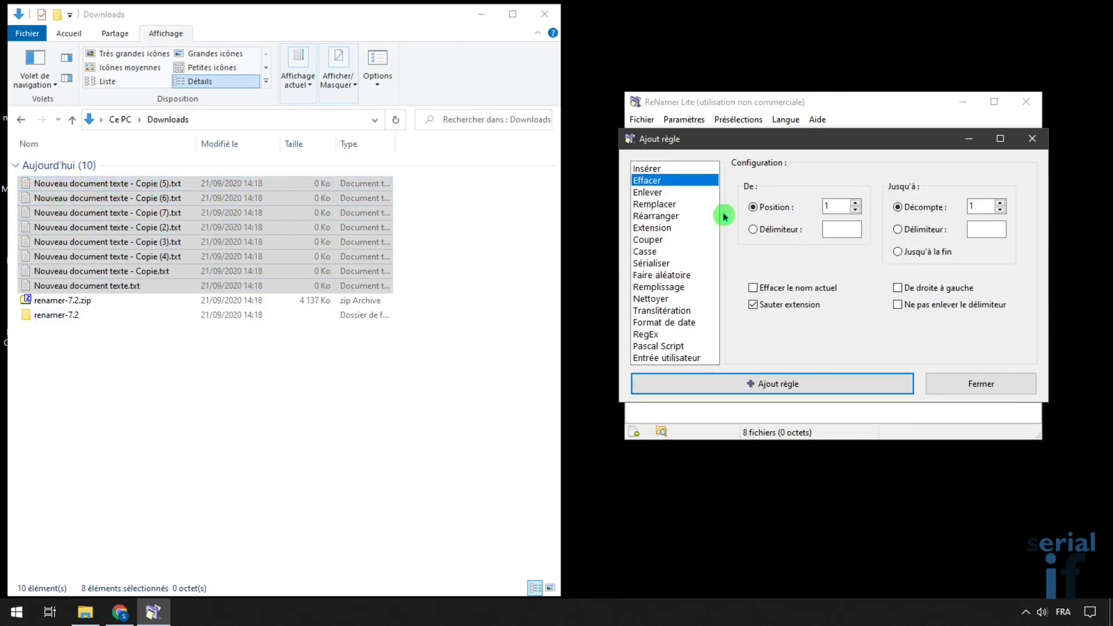
pyautogui.click(797, 287)
pyautogui.click(831, 383)
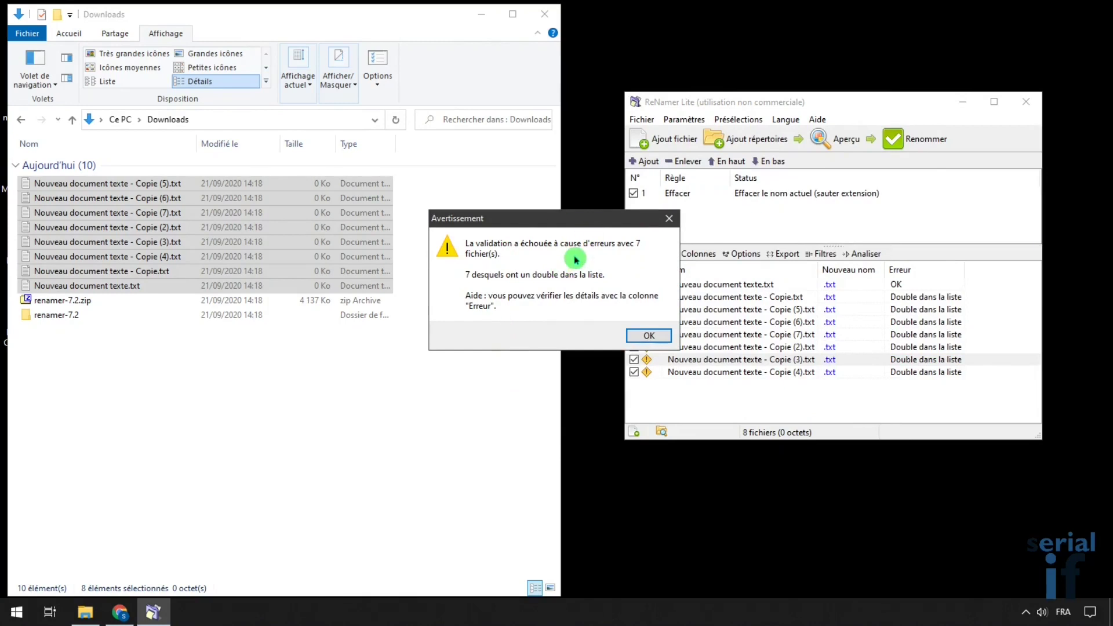
pyautogui.click(650, 338)
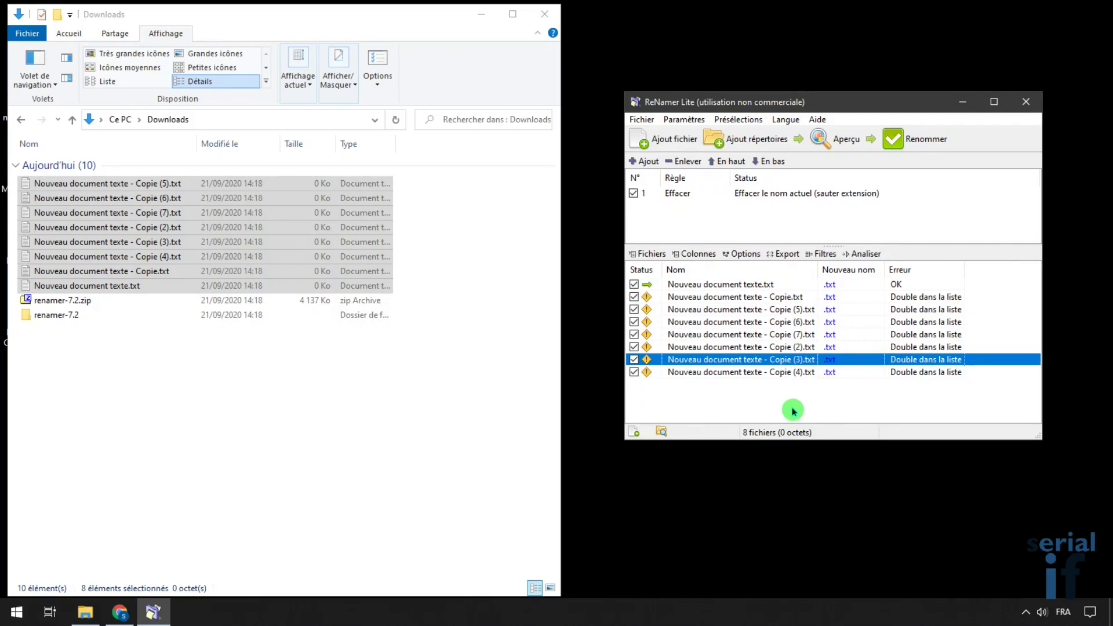
# Add a Sérialiser rule that numbers from 1 in decimal digits, zero-padded to length 2, as a prefix with the extension skipped.
pyautogui.doubleClick(764, 220)
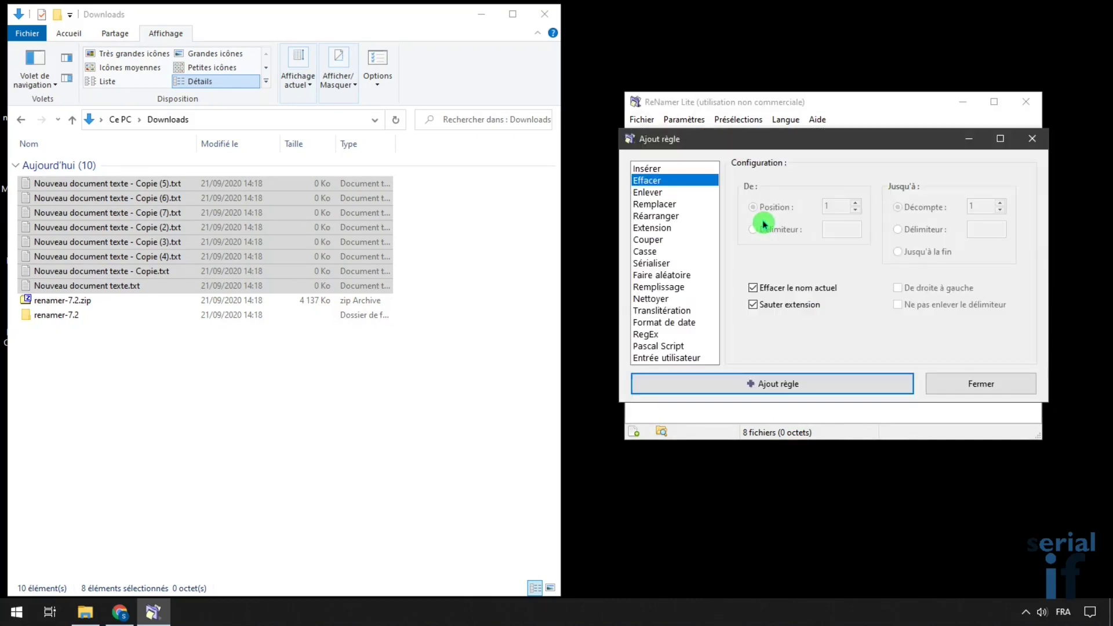
pyautogui.click(667, 266)
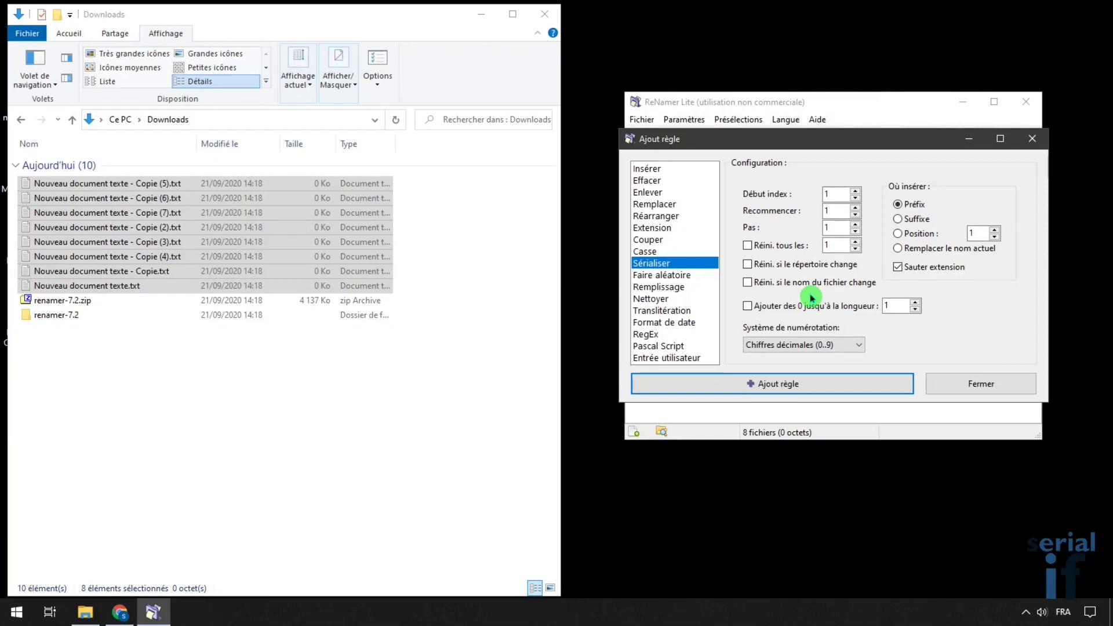
pyautogui.click(797, 345)
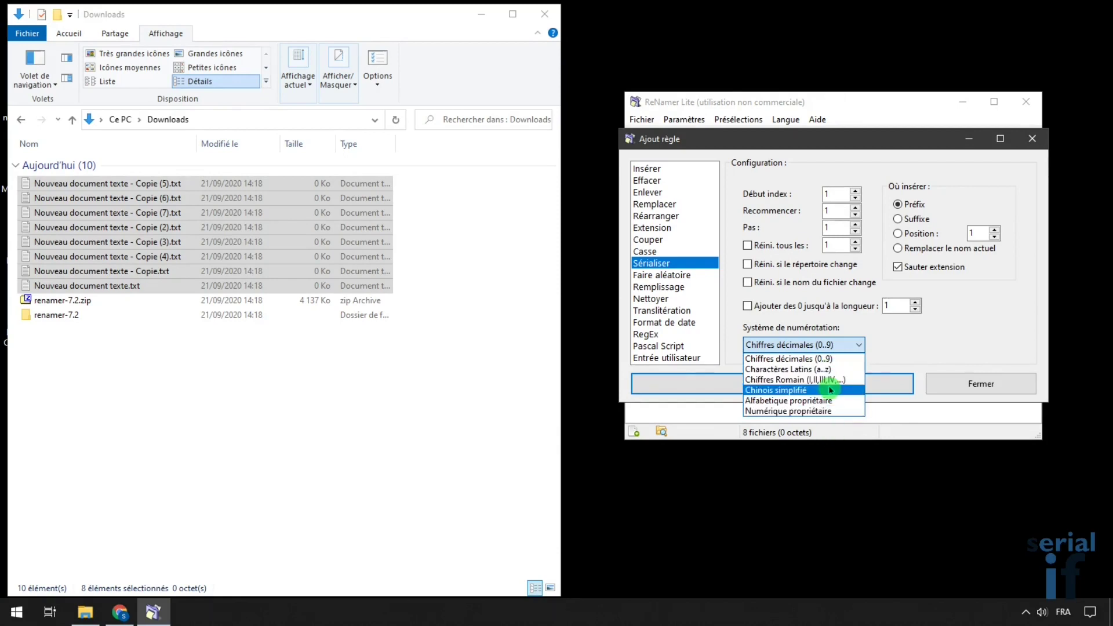
pyautogui.click(933, 343)
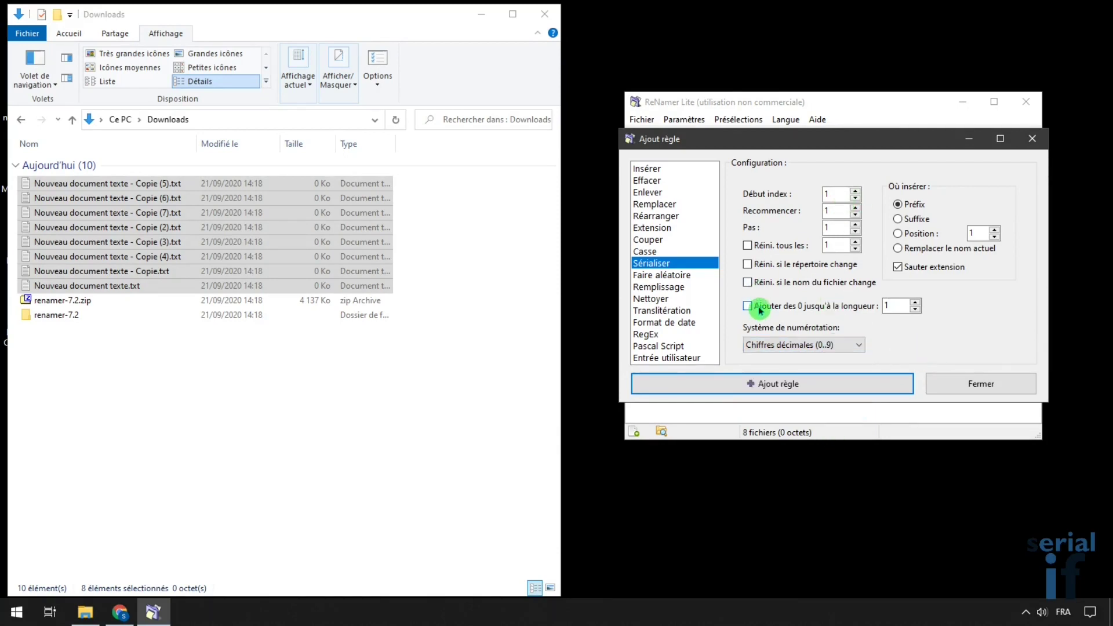
pyautogui.click(916, 302)
pyautogui.click(794, 385)
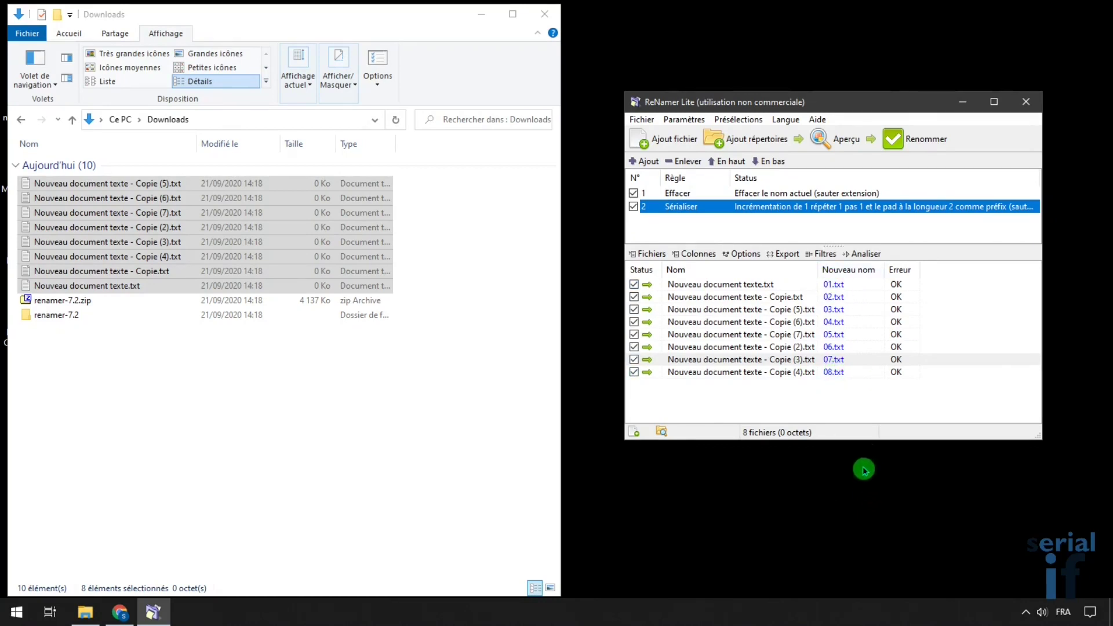
# Add an Insérer rule placing "File " as a prefix with the extension skipped, and rename all eight listed files.
pyautogui.click(705, 230)
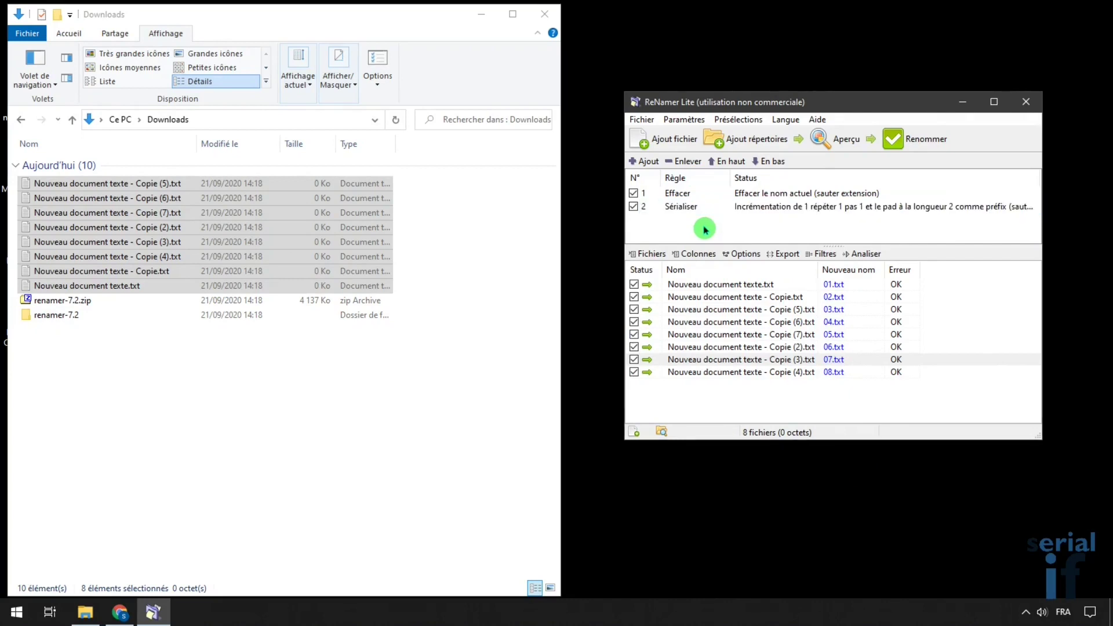
pyautogui.doubleClick(705, 229)
pyautogui.click(648, 168)
pyautogui.click(858, 200)
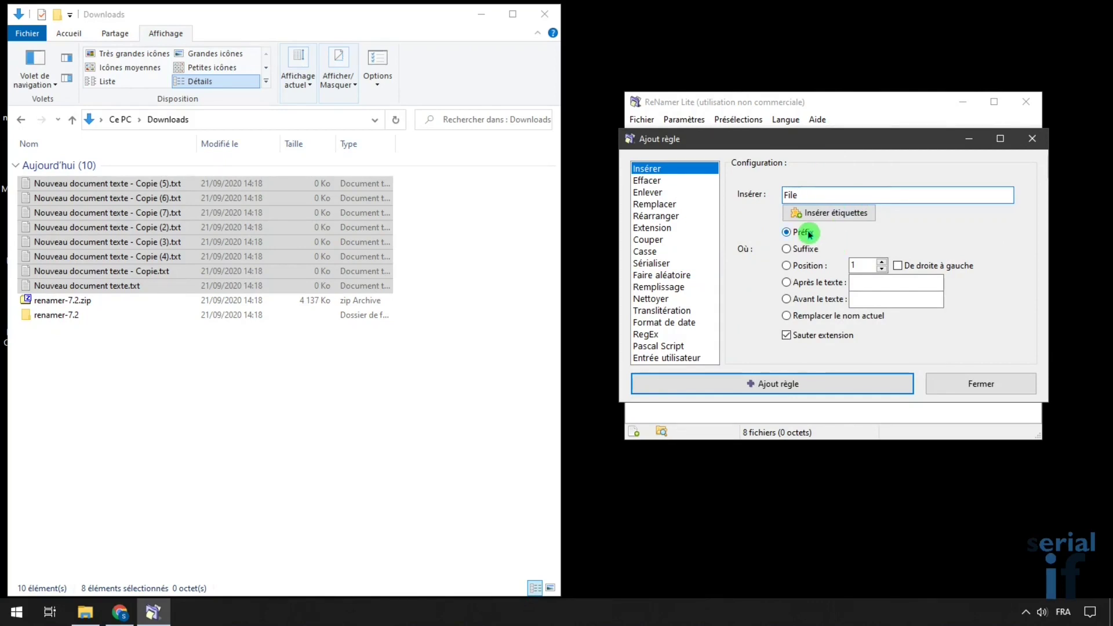
pyautogui.click(753, 385)
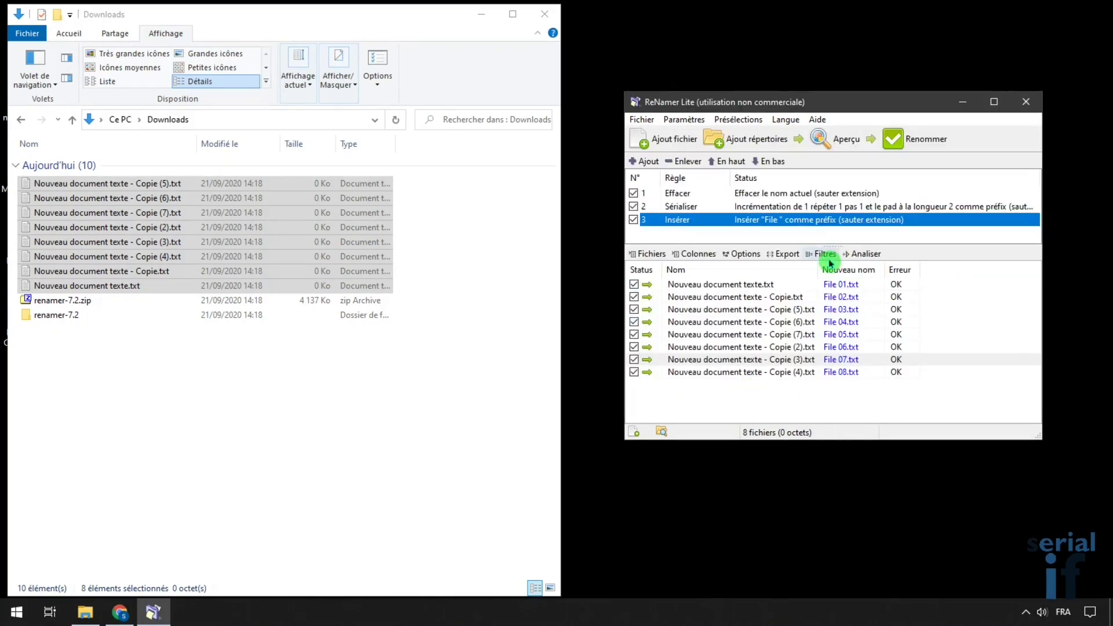
pyautogui.click(932, 142)
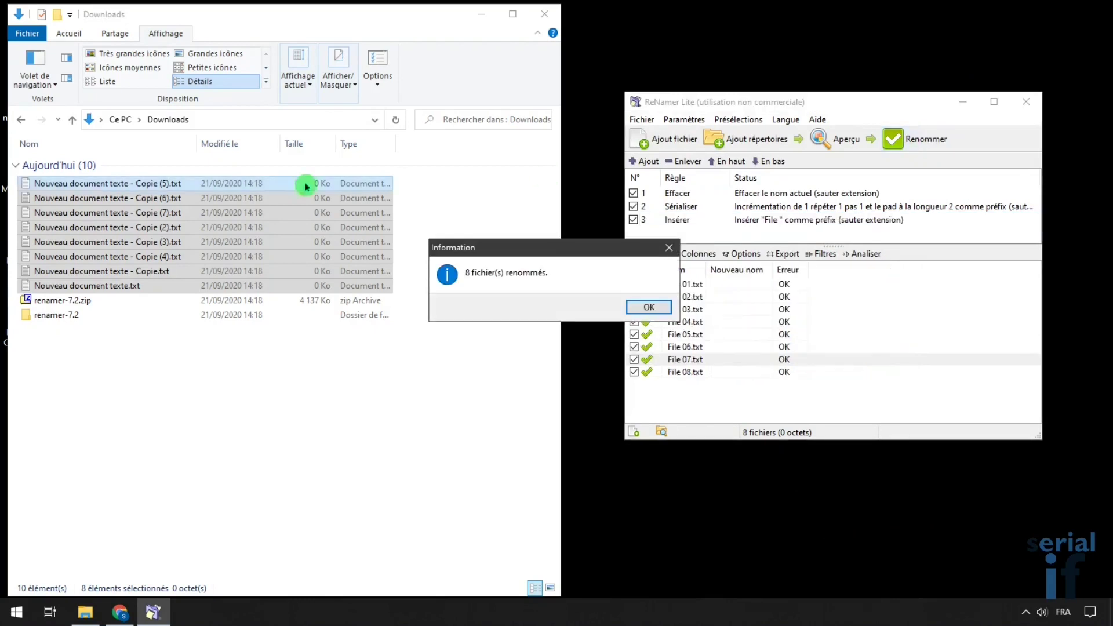
pyautogui.click(650, 307)
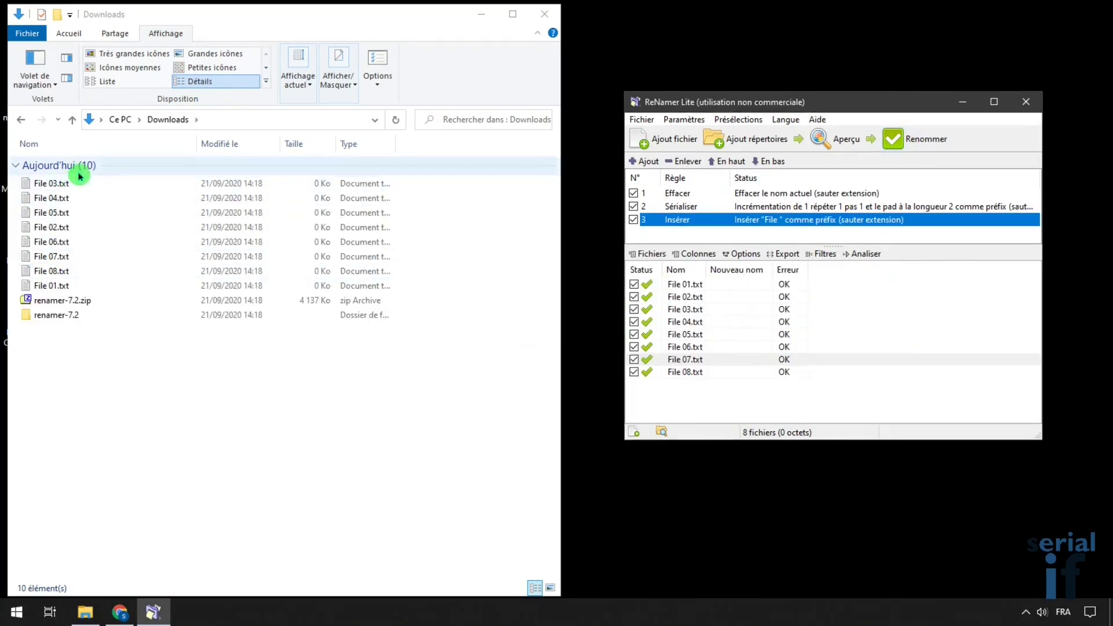